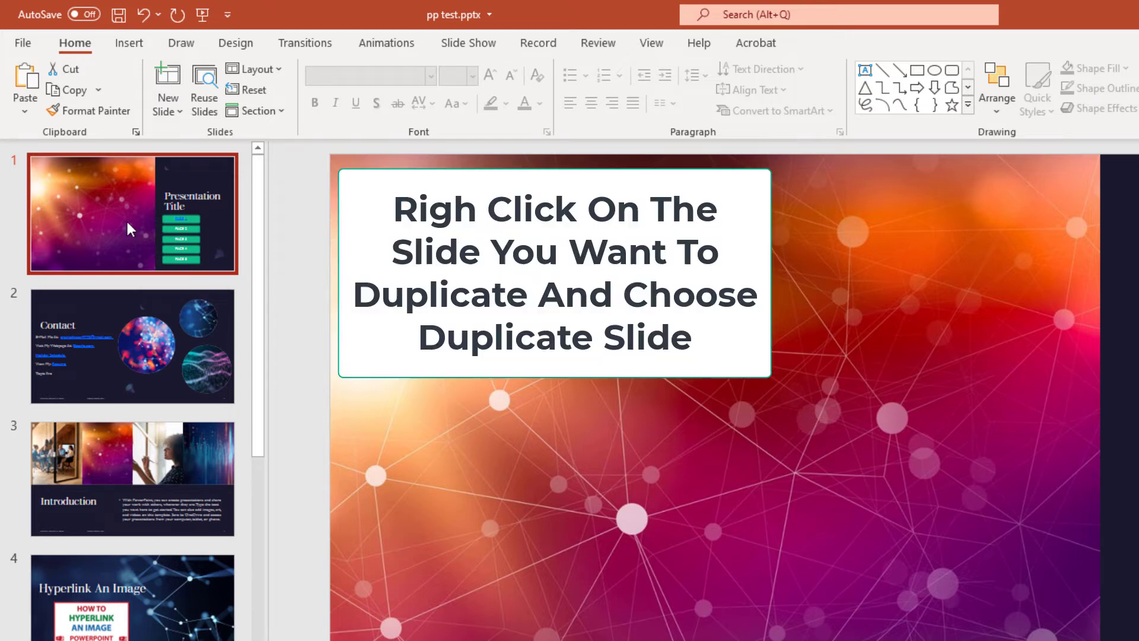
# - Duplicate slide 1, the title slide, so its copy becomes slide 2
pyautogui.rightClick(127, 222)
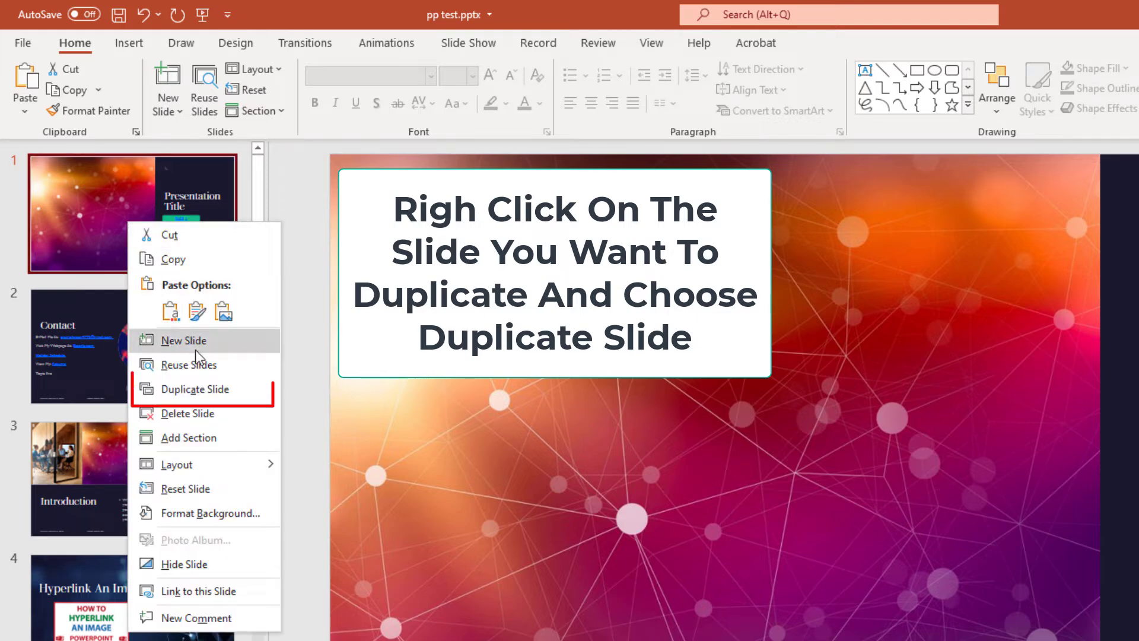
pyautogui.click(237, 391)
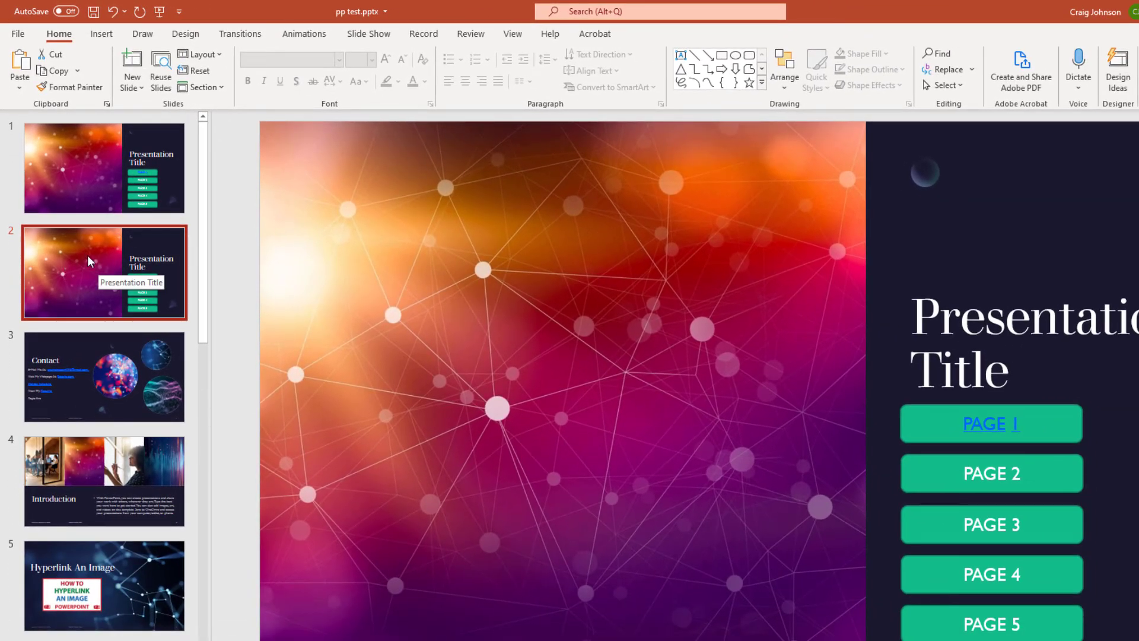
# - Drag the duplicated title slide below the Introduction slide to position 4
pyautogui.moveTo(87, 256); pyautogui.dragTo(88, 483)
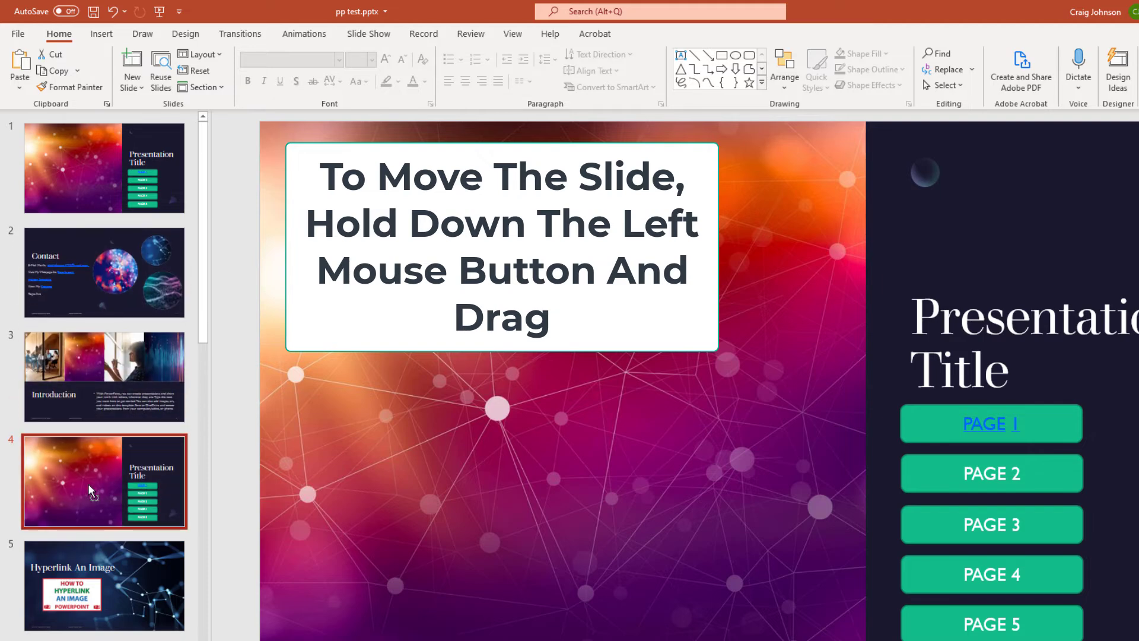